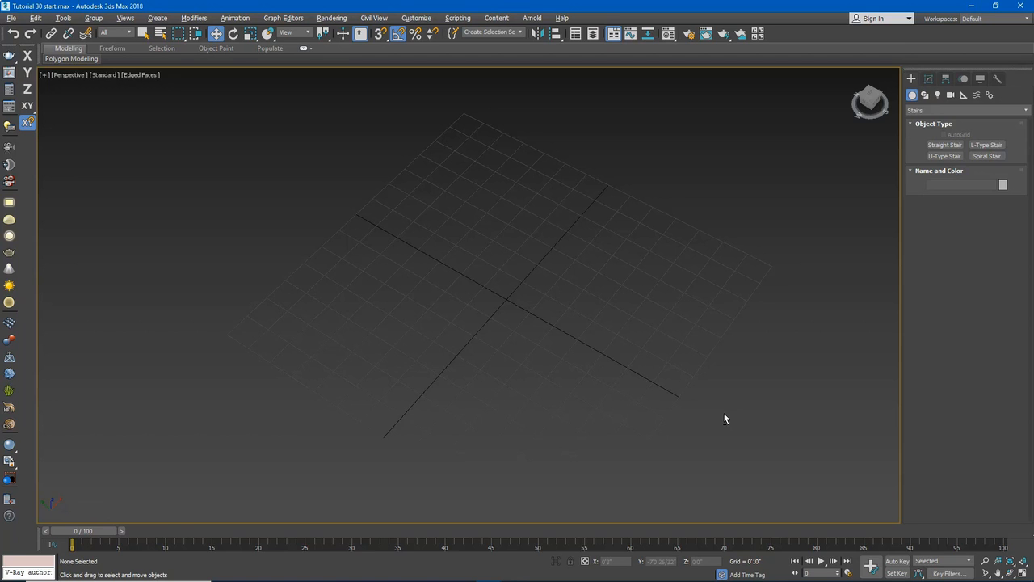
# Create a closed U-Type stair with both flights about 10'6" long, 4'0" wide, offset about 1'0", and overall height about 8'11"
pyautogui.click(945, 156)
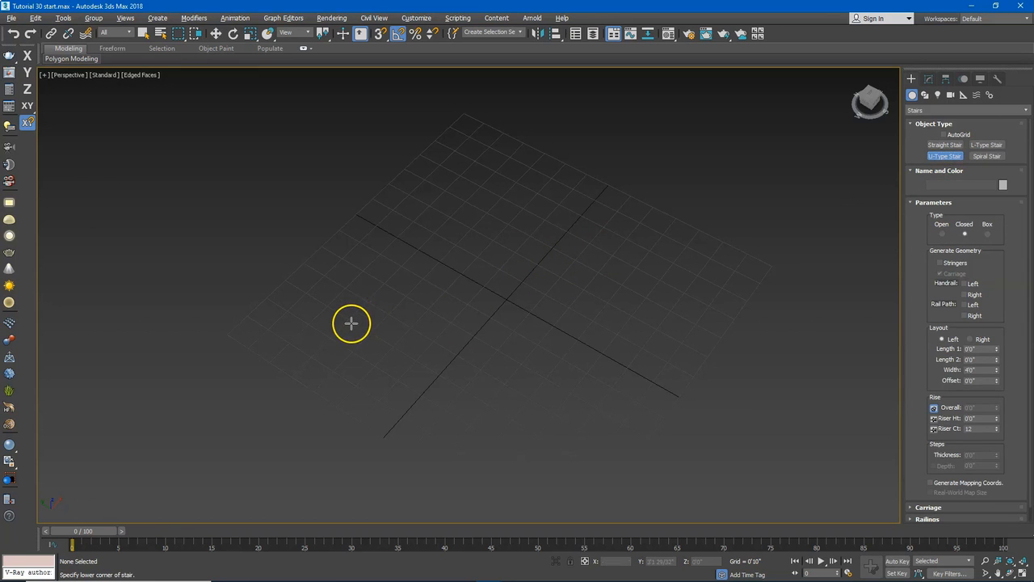
pyautogui.moveTo(351, 323); pyautogui.dragTo(668, 507)
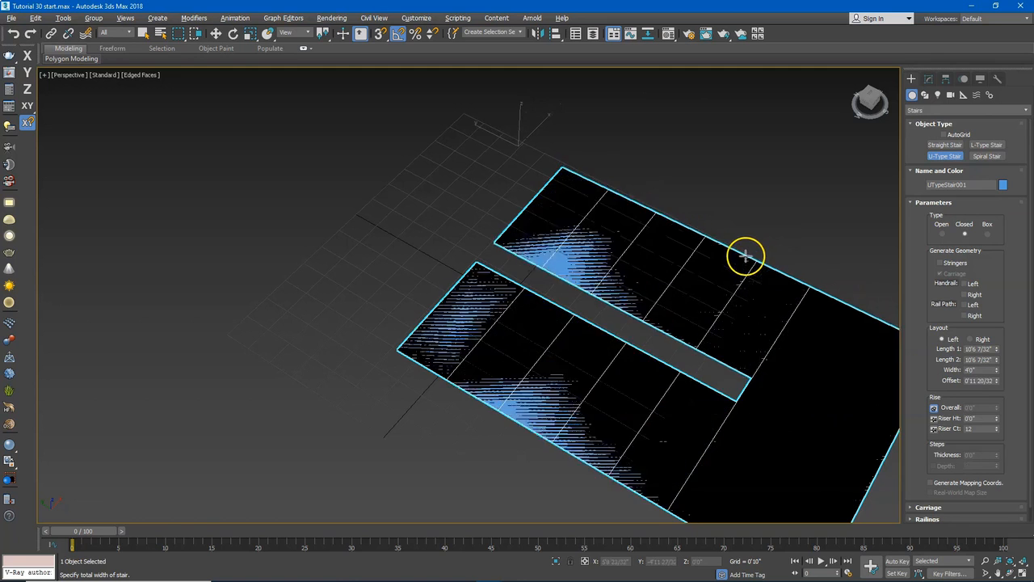
pyautogui.click(745, 257)
pyautogui.scroll(-5, 715, 238)
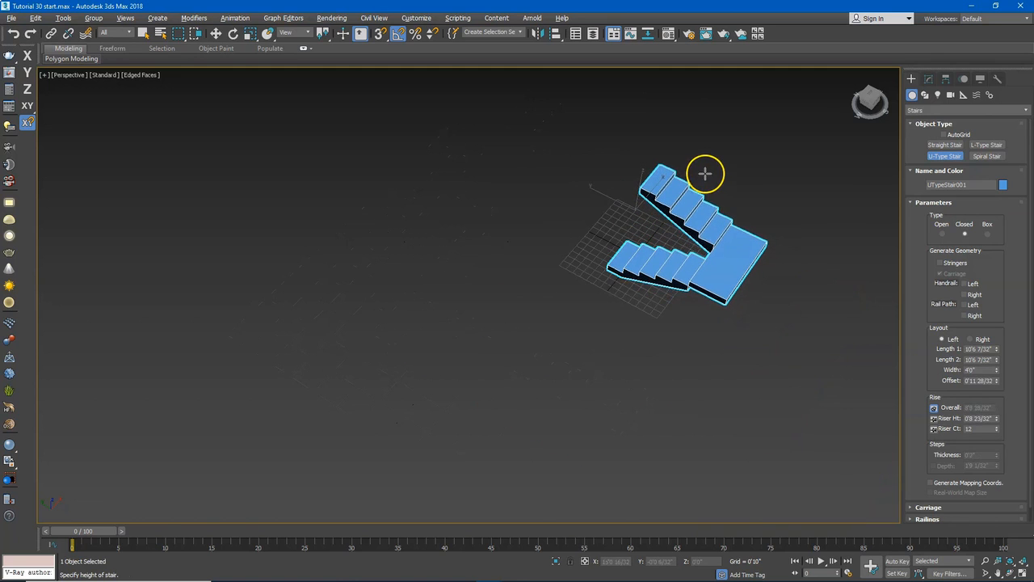
pyautogui.click(676, 243)
pyautogui.scroll(5, 703, 246)
pyautogui.moveTo(610, 272); pyautogui.dragTo(597, 290, button='middle')
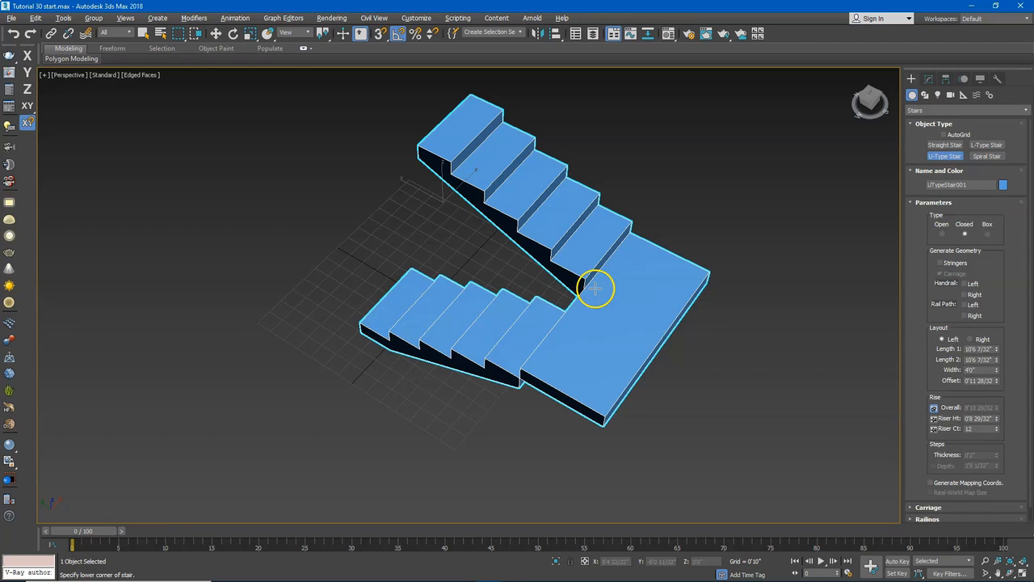
pyautogui.press('w')
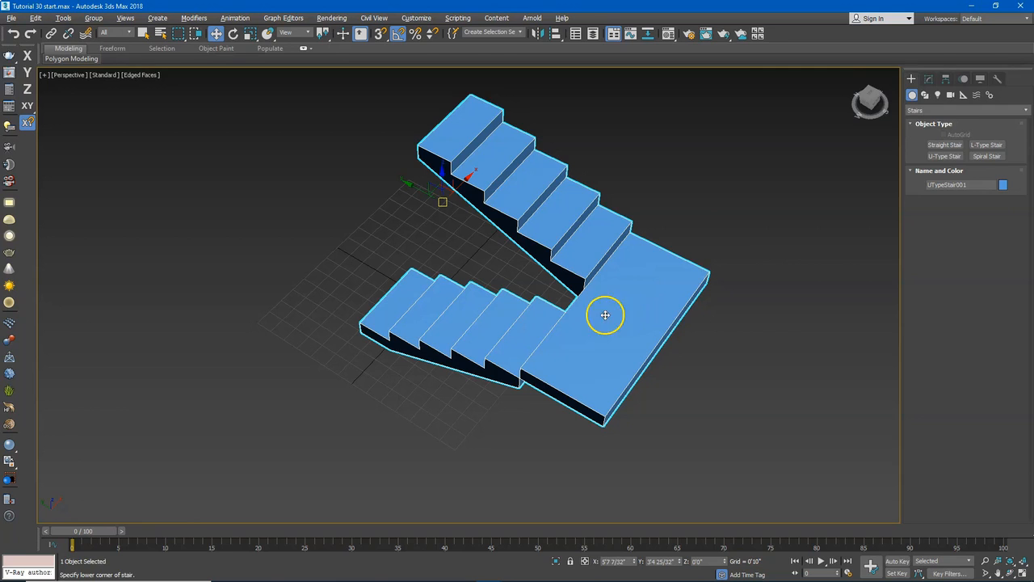
# Open the stair's parameters for modification and try the Right layout, returning to Left
pyautogui.click(928, 84)
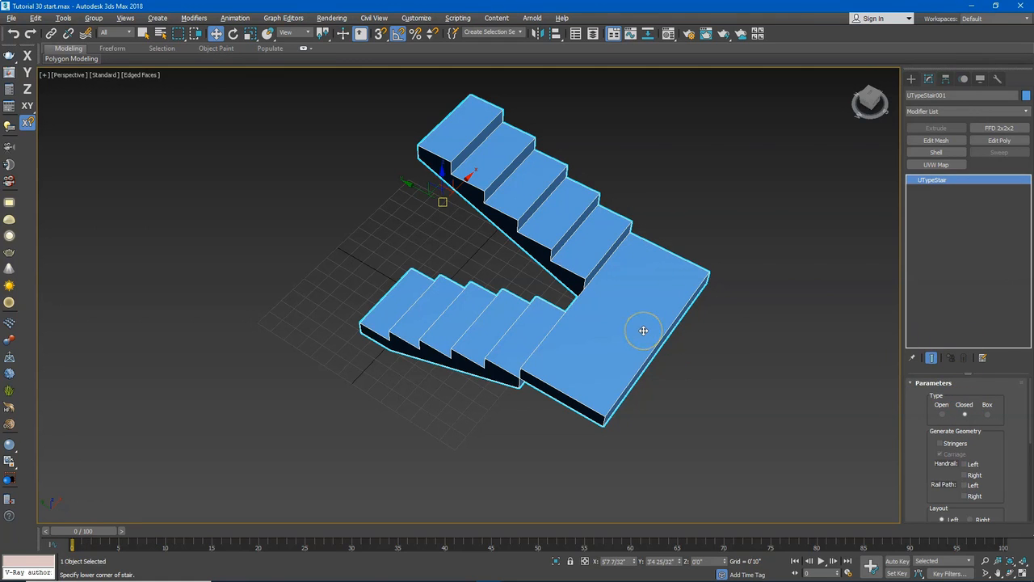
pyautogui.scroll(-2, 988, 396)
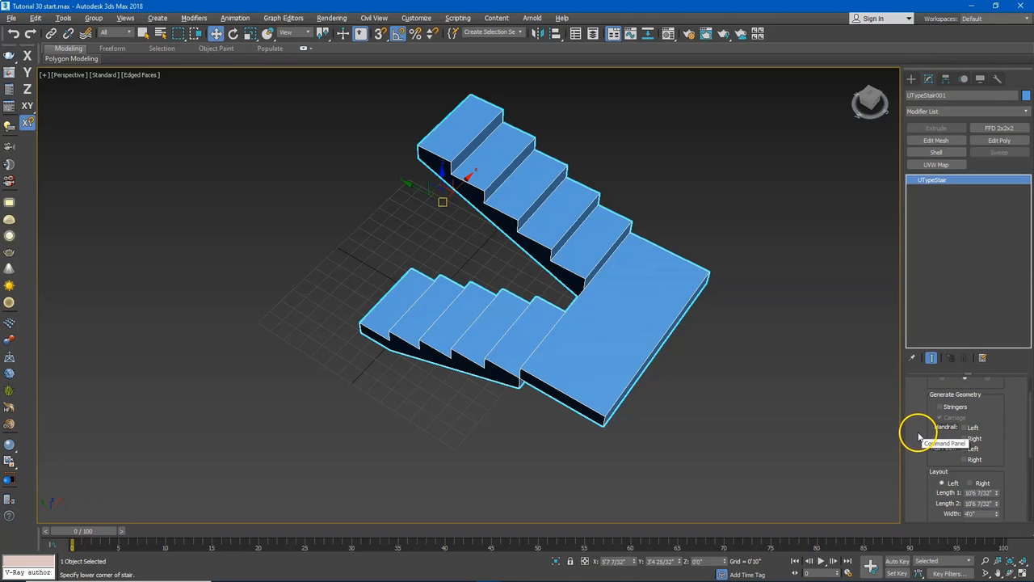
pyautogui.scroll(-3, 908, 460)
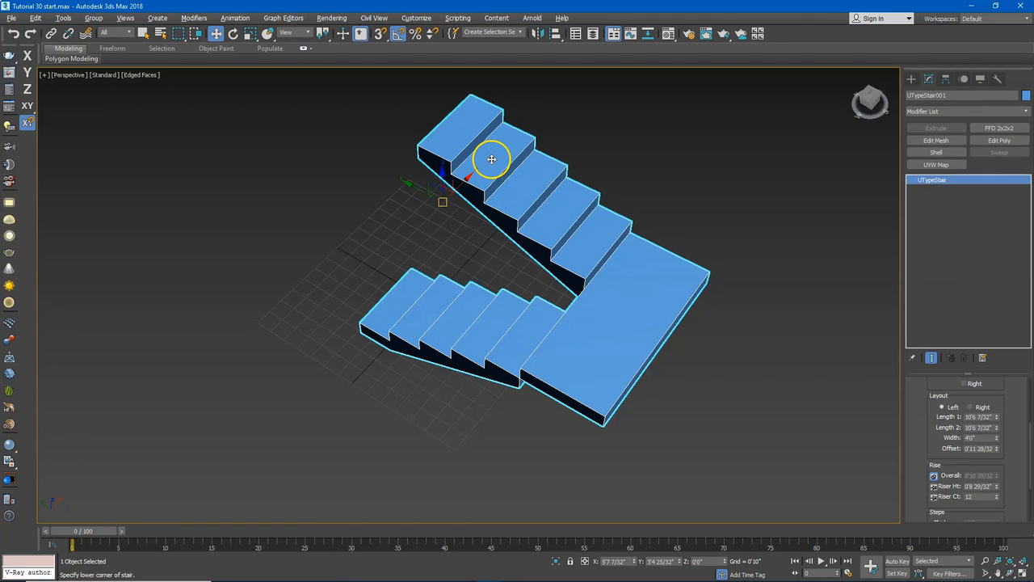
pyautogui.click(979, 407)
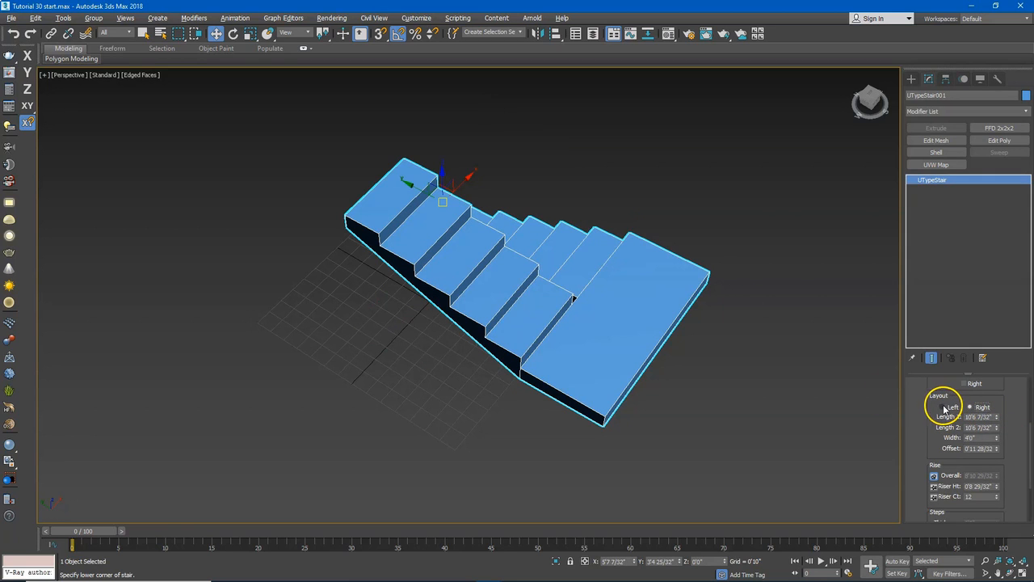
pyautogui.click(943, 407)
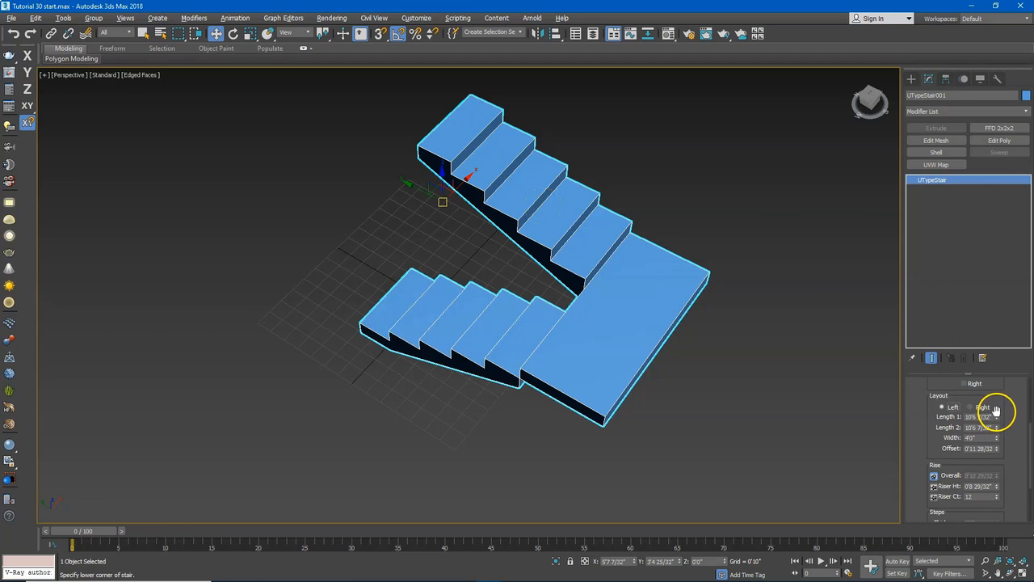
# Try Length 1 of about 11'1" and Length 2 of about 12'4", with the offset reduced to about 0'11"
pyautogui.moveTo(996, 420)
pyautogui.mouseDown()
pyautogui.moveTo(989, 386)
pyautogui.moveTo(1001, 418)
pyautogui.mouseUp()
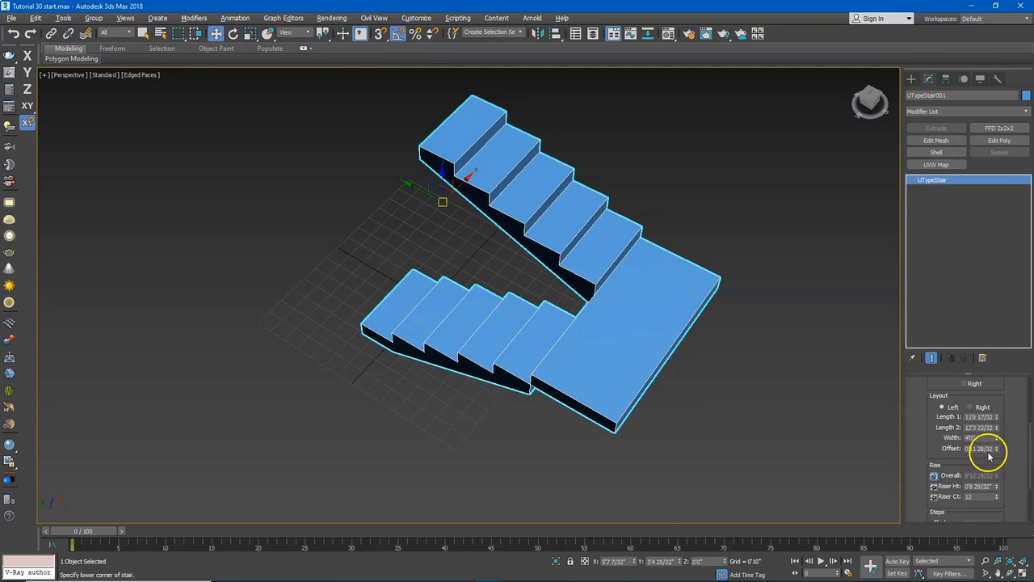
pyautogui.scroll(5, 380, 315)
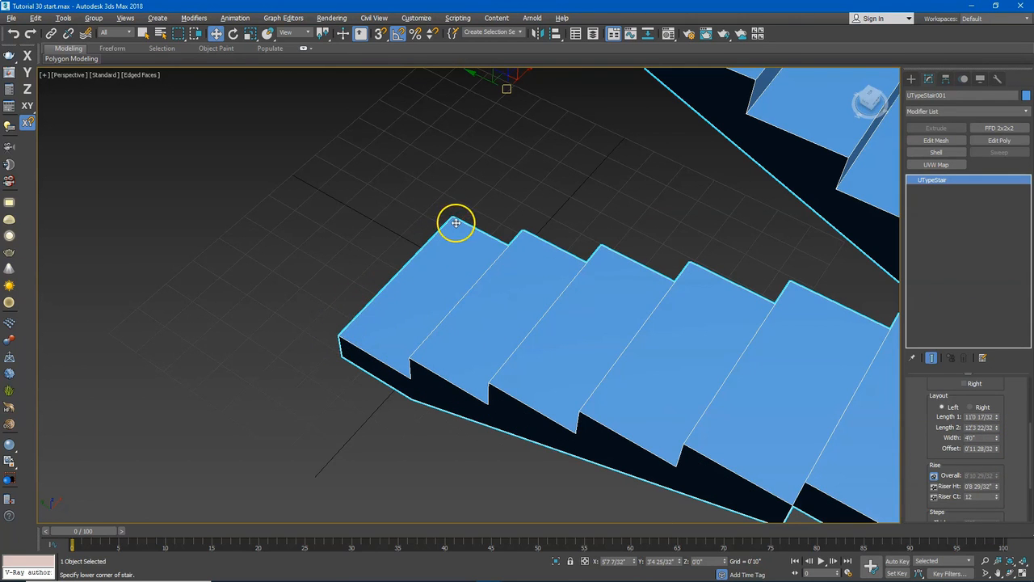
pyautogui.scroll(-3, 485, 246)
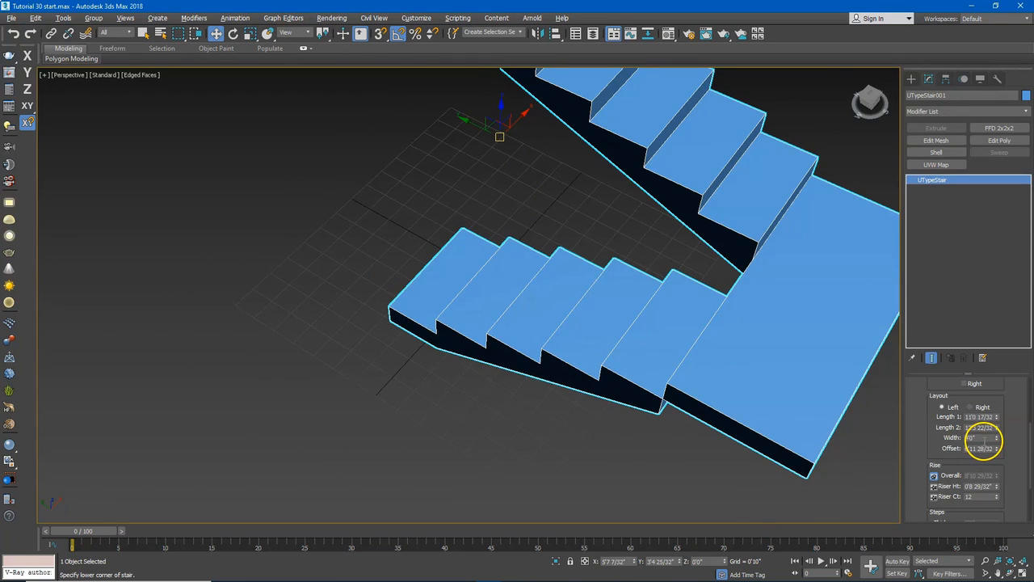
pyautogui.scroll(-2, 686, 328)
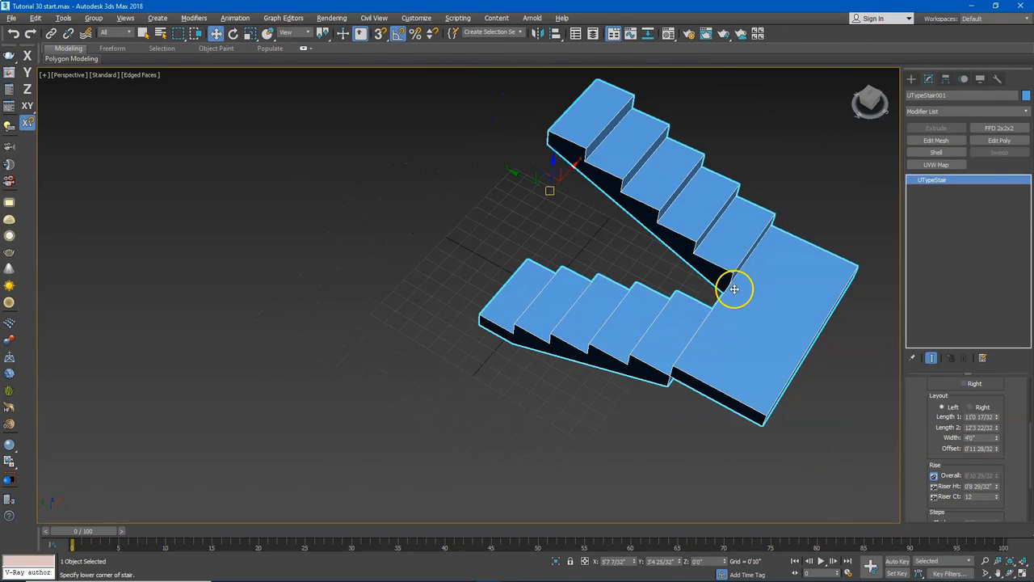
pyautogui.scroll(2, 715, 307)
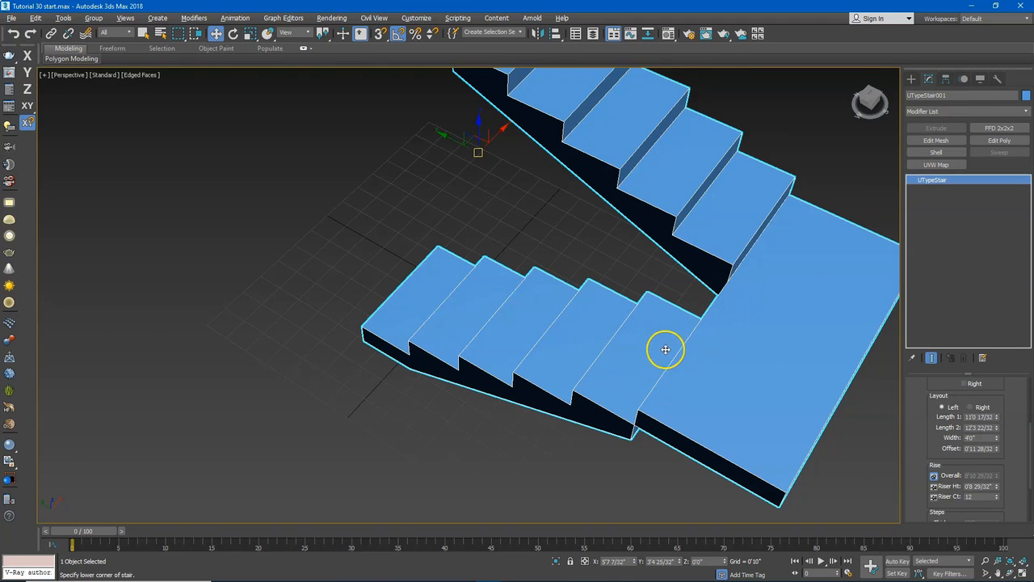
pyautogui.moveTo(999, 451); pyautogui.dragTo(1022, 451)
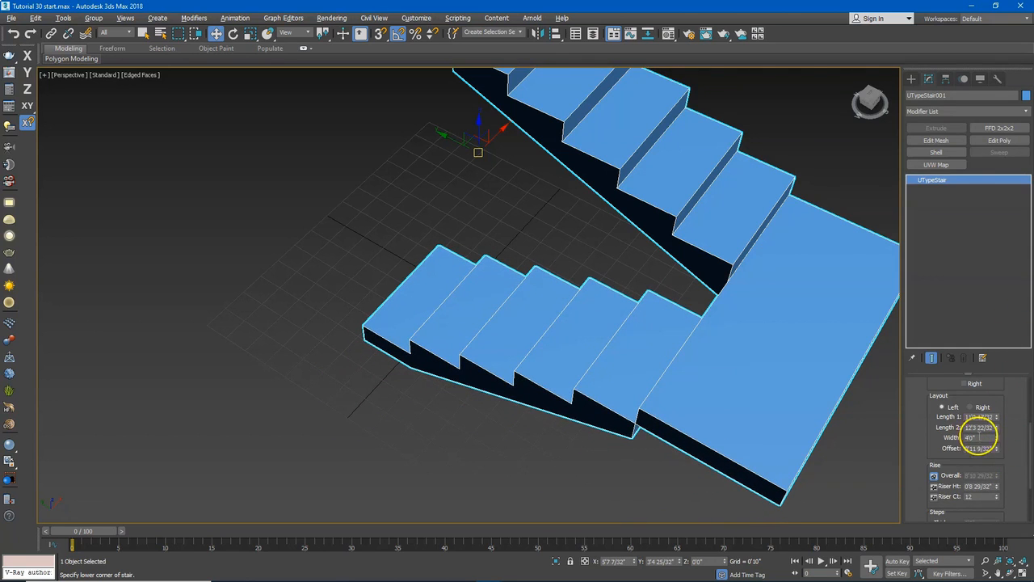
# Set the stair's Length 1 to 17'6" and Length 2 to 7'6"
pyautogui.doubleClick(974, 416)
pyautogui.write('7')
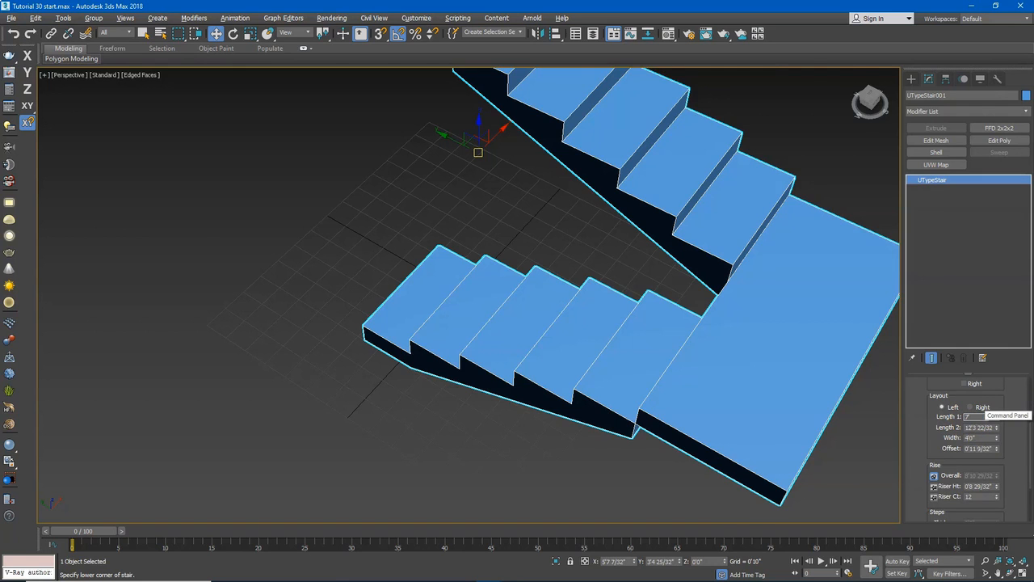
pyautogui.press('Return')
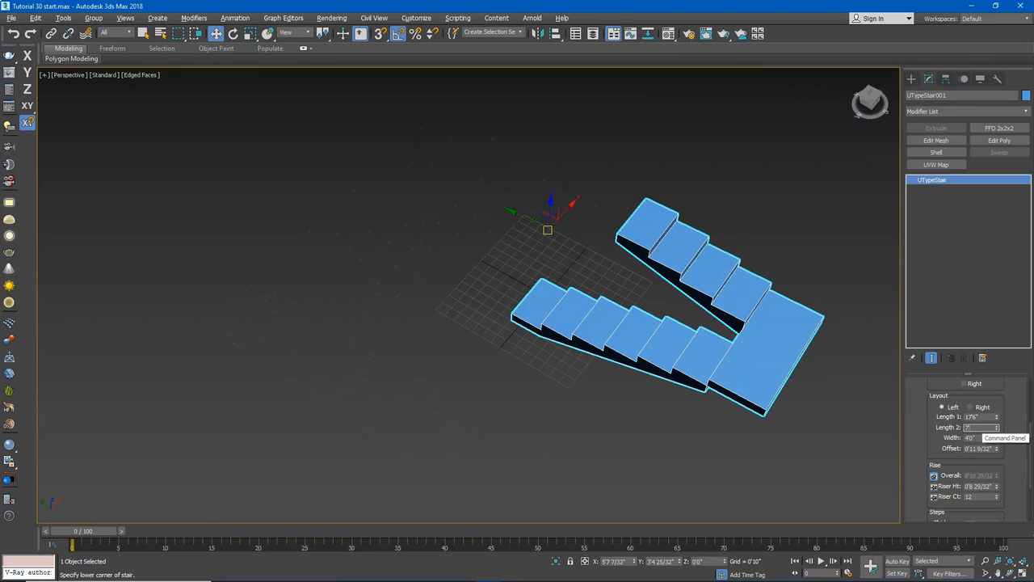
pyautogui.press('Return')
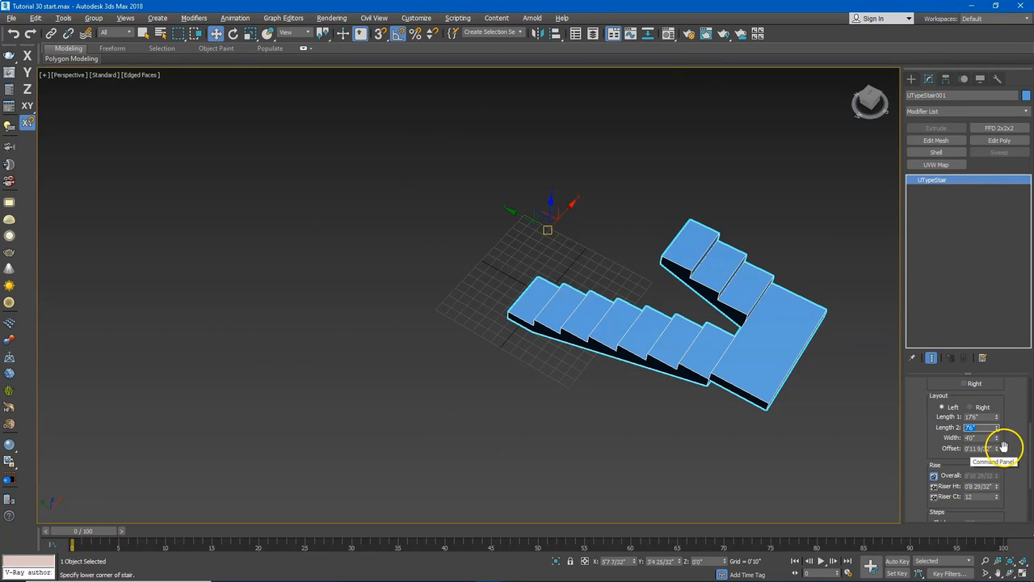
# Set the offset between the flights to 0 and correct Length 1 to 7'6"
pyautogui.moveTo(992, 449); pyautogui.dragTo(951, 463)
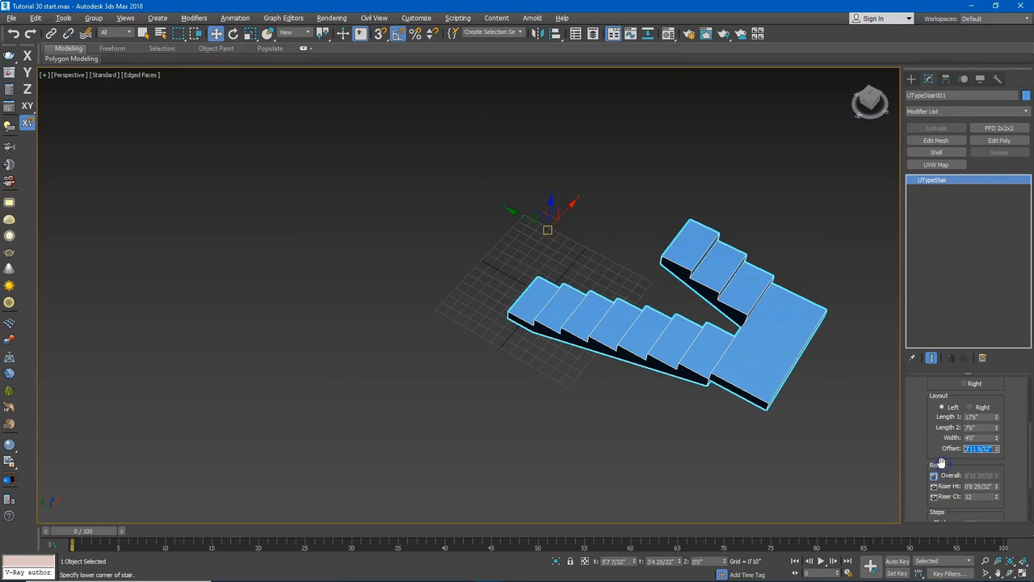
pyautogui.write('0')
pyautogui.press('Return')
pyautogui.moveTo(983, 417); pyautogui.dragTo(929, 415)
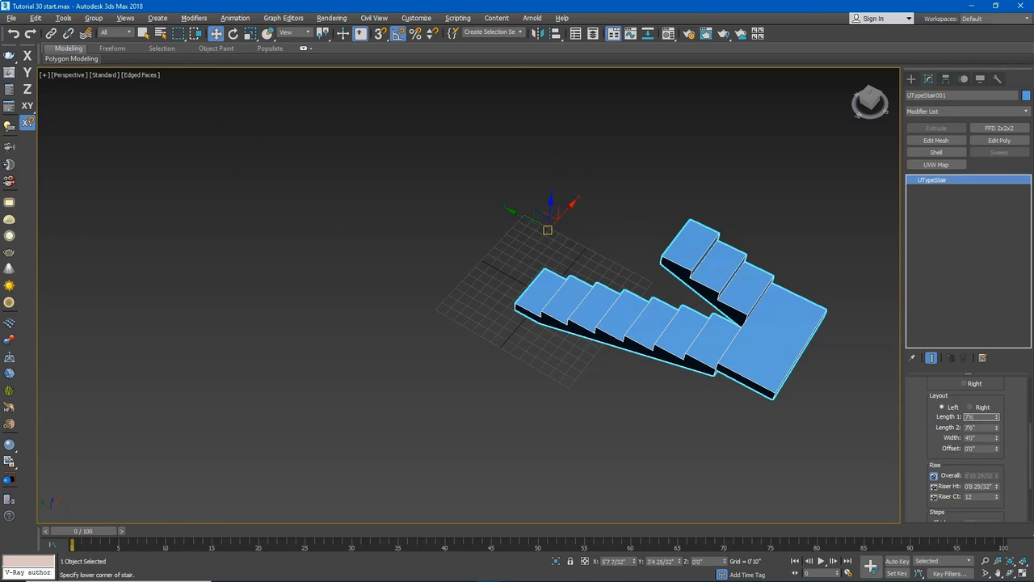
pyautogui.press('Return')
# Try a riser count of 19 and a riser height of about 0'6" while the overall rise is locked
pyautogui.scroll(3, 741, 297)
pyautogui.moveTo(914, 451); pyautogui.dragTo(915, 403)
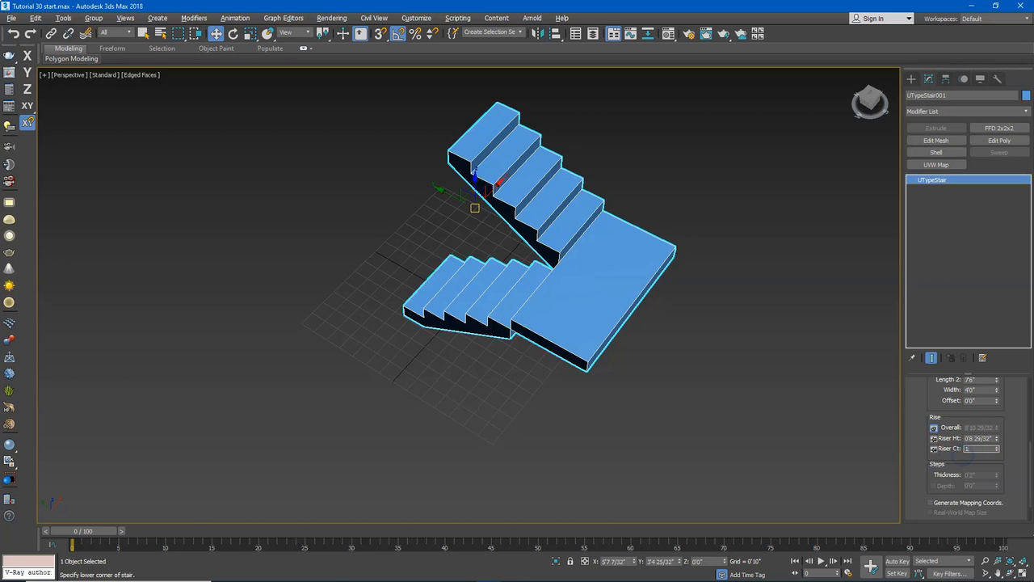
pyautogui.press('Return')
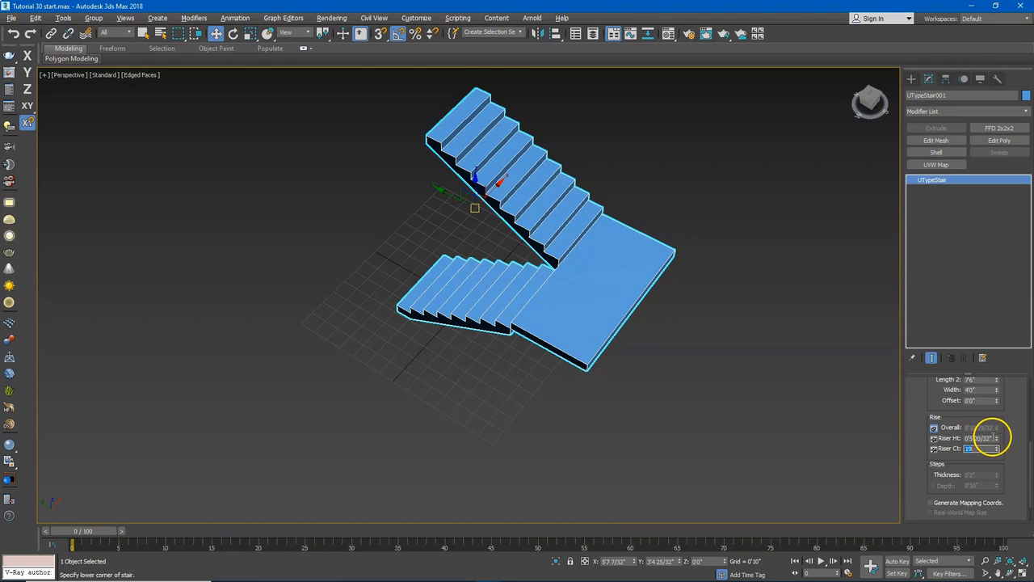
pyautogui.click(995, 437)
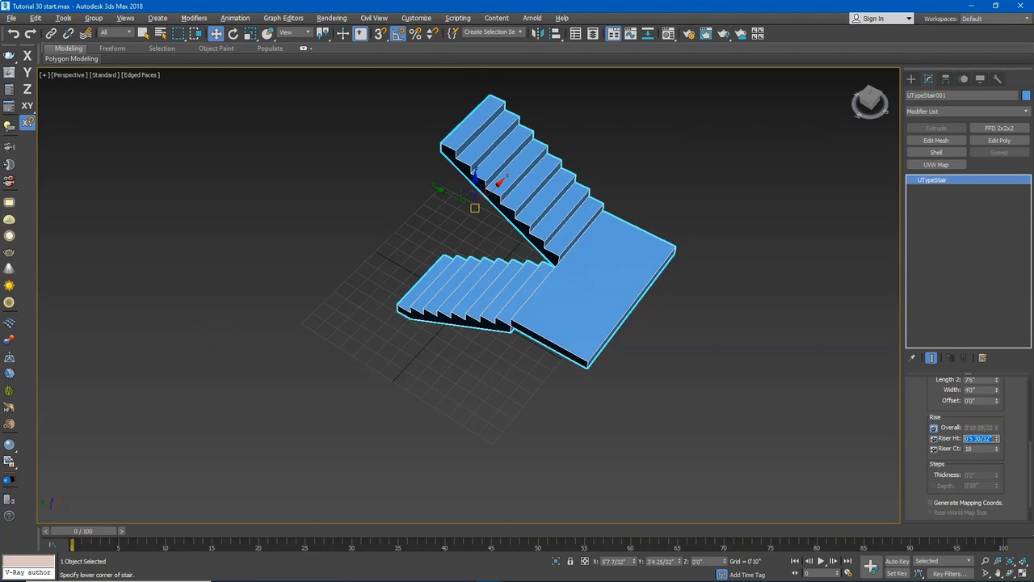
# Lock the riser count and set the stair's overall rise to 9'6"
pyautogui.click(935, 449)
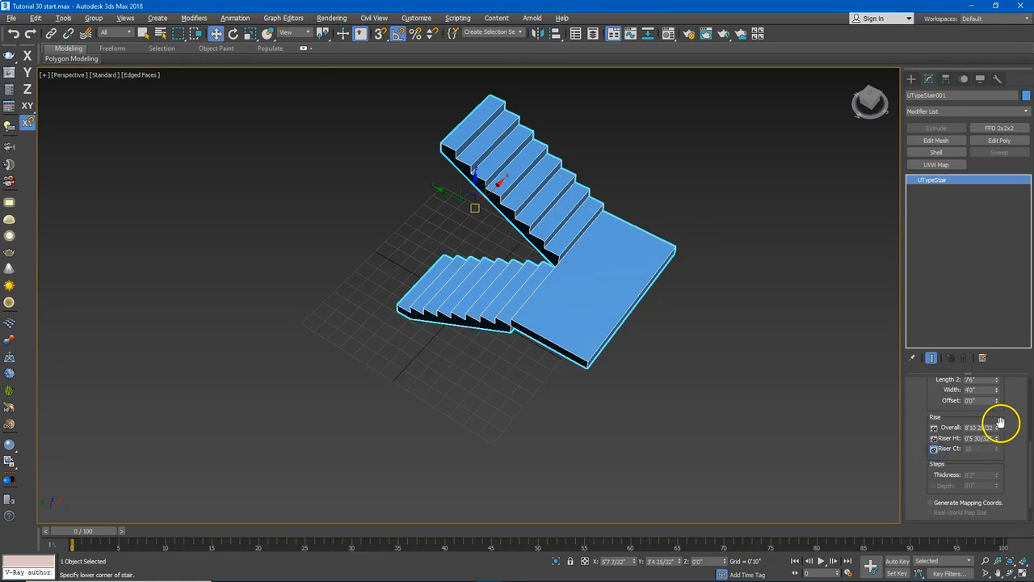
pyautogui.doubleClick(970, 428)
pyautogui.write('1')
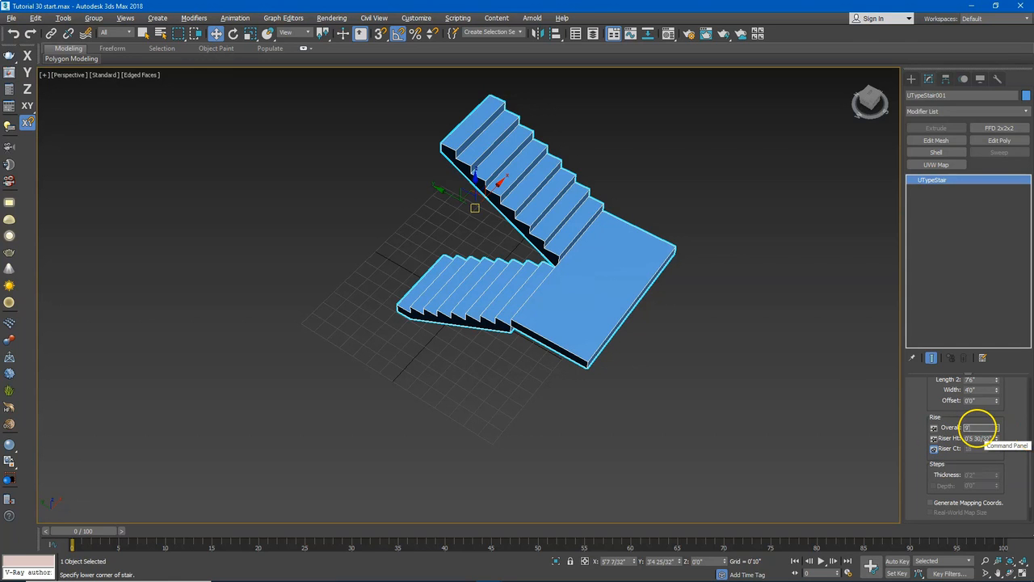
pyautogui.press('Return')
# Lock the overall rise and set the stair's riser count to 19
pyautogui.click(934, 429)
pyautogui.doubleClick(982, 447)
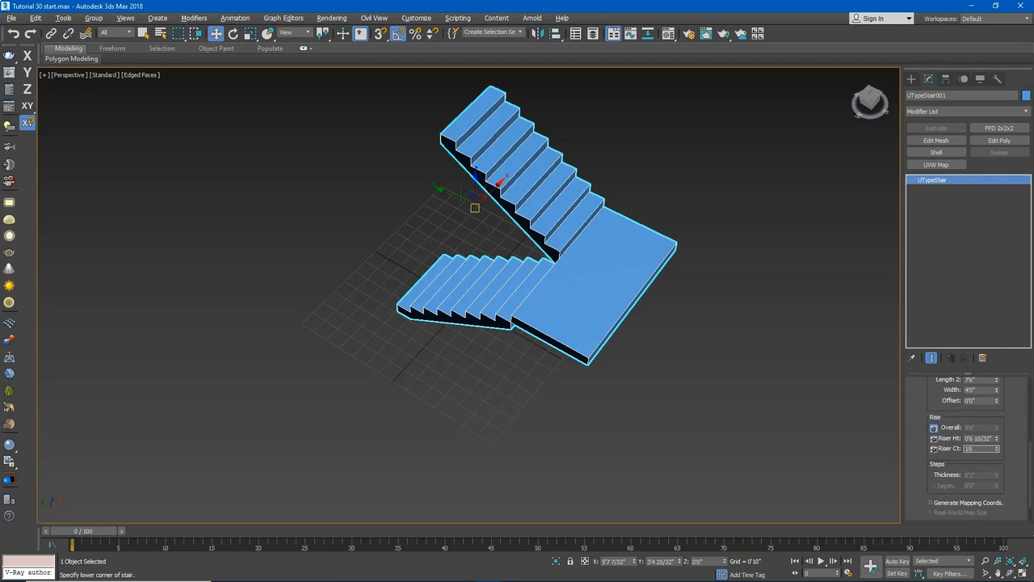
pyautogui.press('Return')
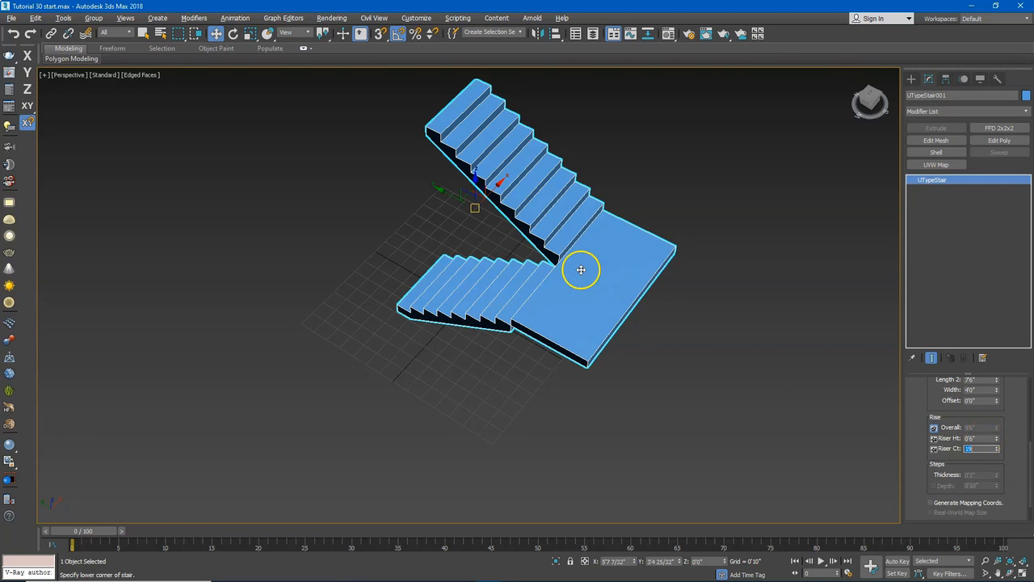
# Turn on the Left handrail for the U-type stair
pyautogui.click(1008, 571)
pyautogui.moveTo(347, 307); pyautogui.dragTo(349, 281)
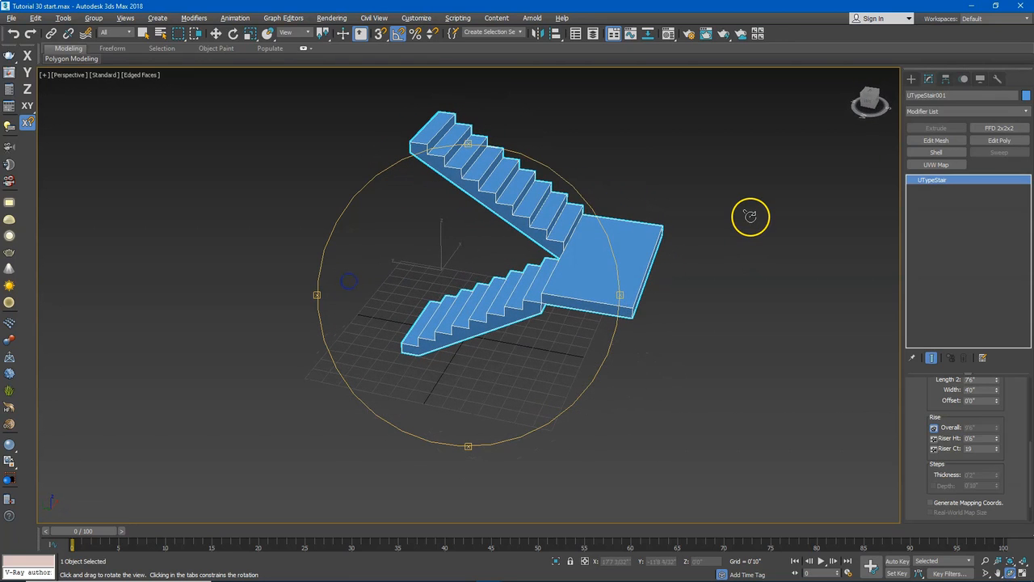
pyautogui.rightClick(750, 217)
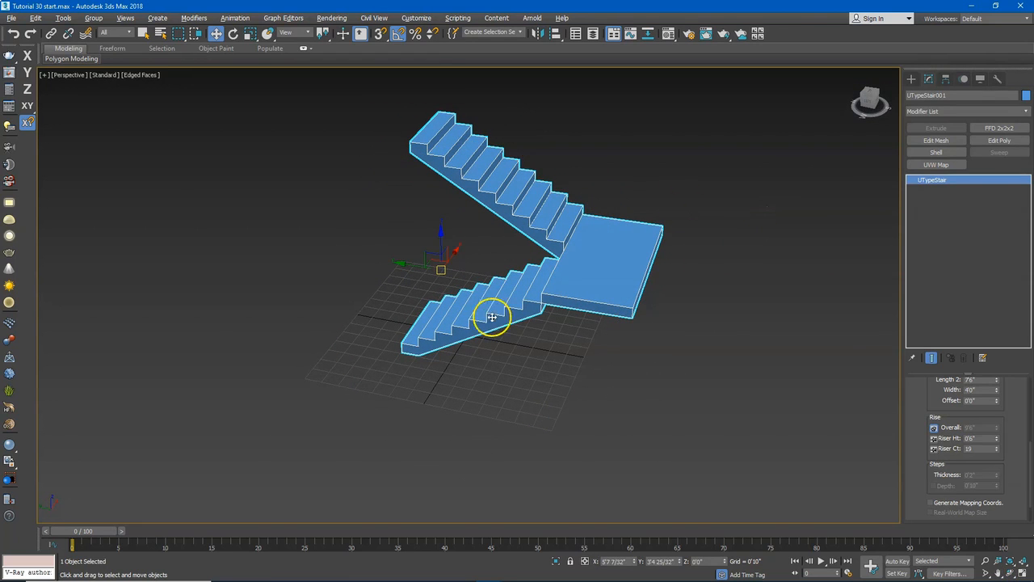
pyautogui.moveTo(929, 397); pyautogui.dragTo(937, 508)
pyautogui.click(963, 416)
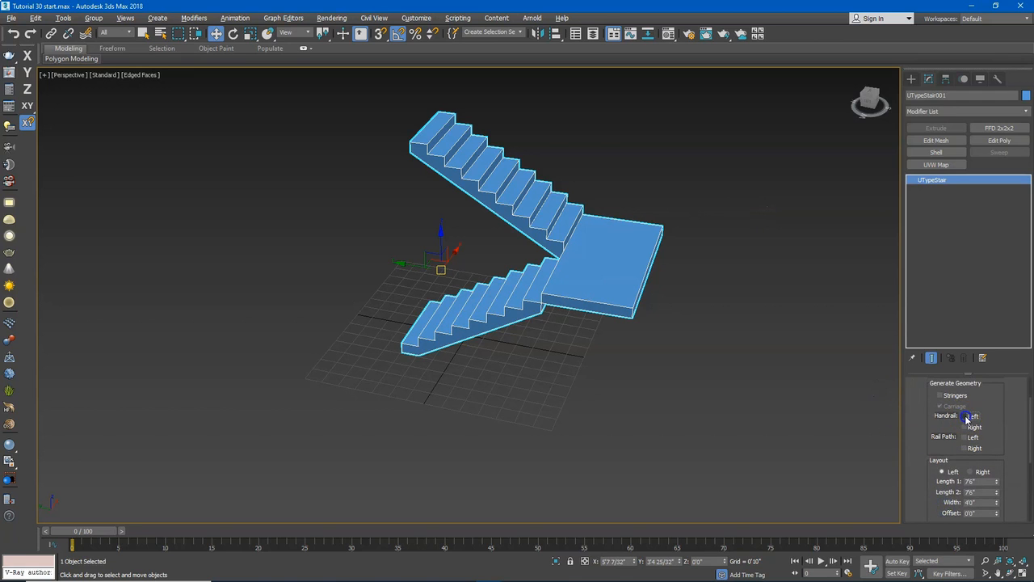
pyautogui.scroll(4, 554, 180)
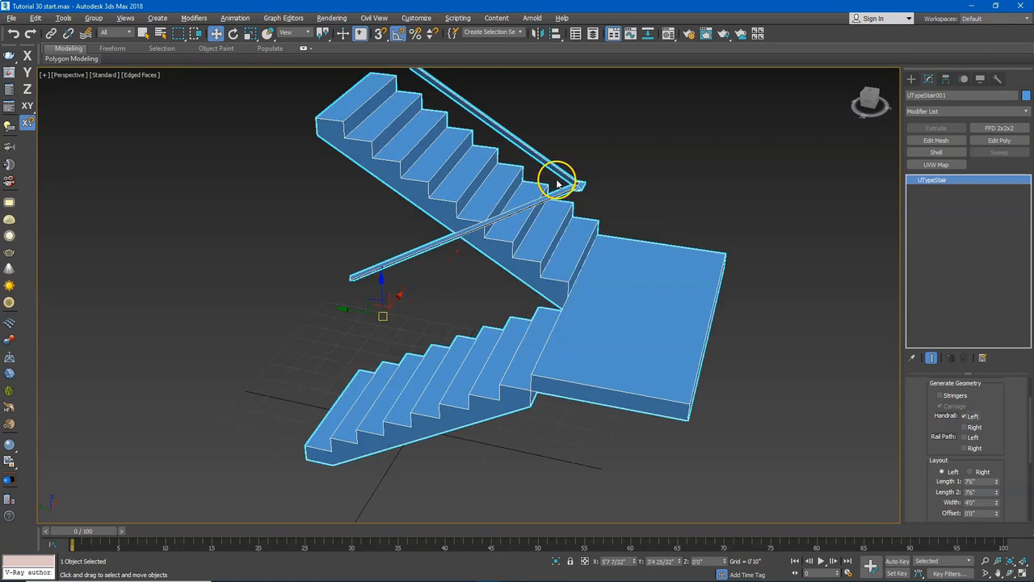
pyautogui.scroll(-4, 590, 211)
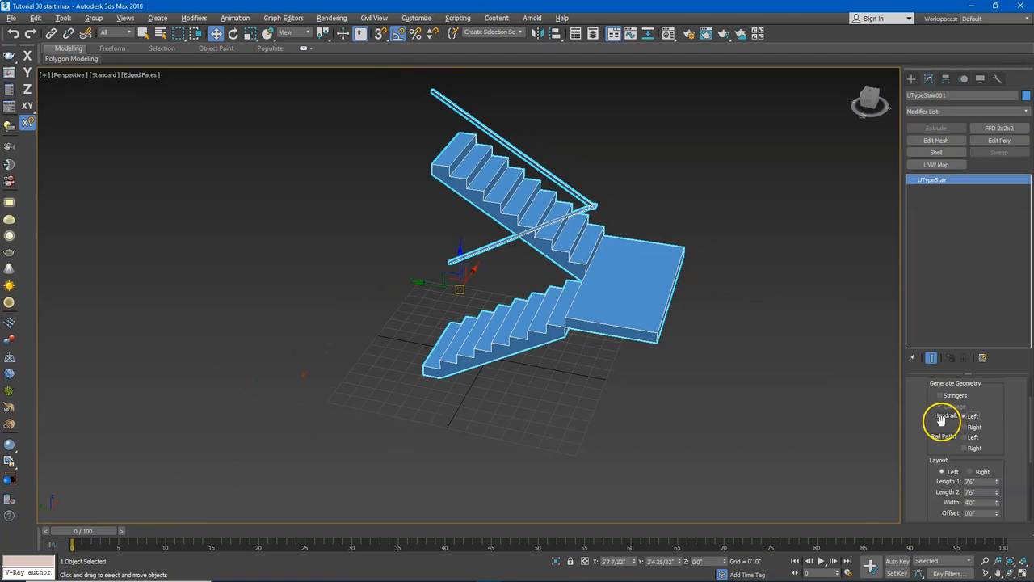
# Open the stair's Railings parameters showing height, offset, segments and radius
pyautogui.moveTo(919, 433); pyautogui.dragTo(884, 272)
pyautogui.click(927, 504)
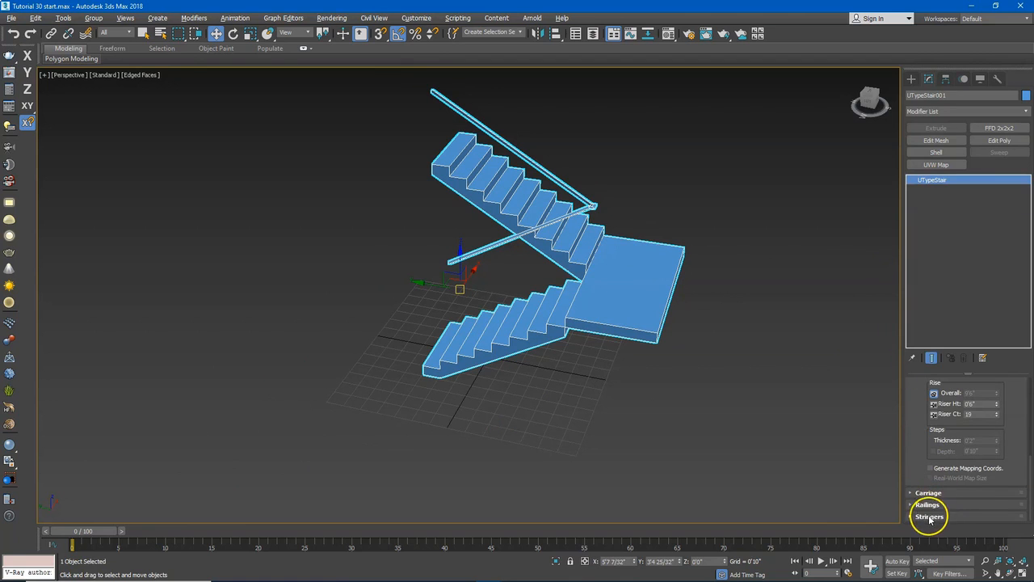
pyautogui.moveTo(930, 489); pyautogui.dragTo(912, 479)
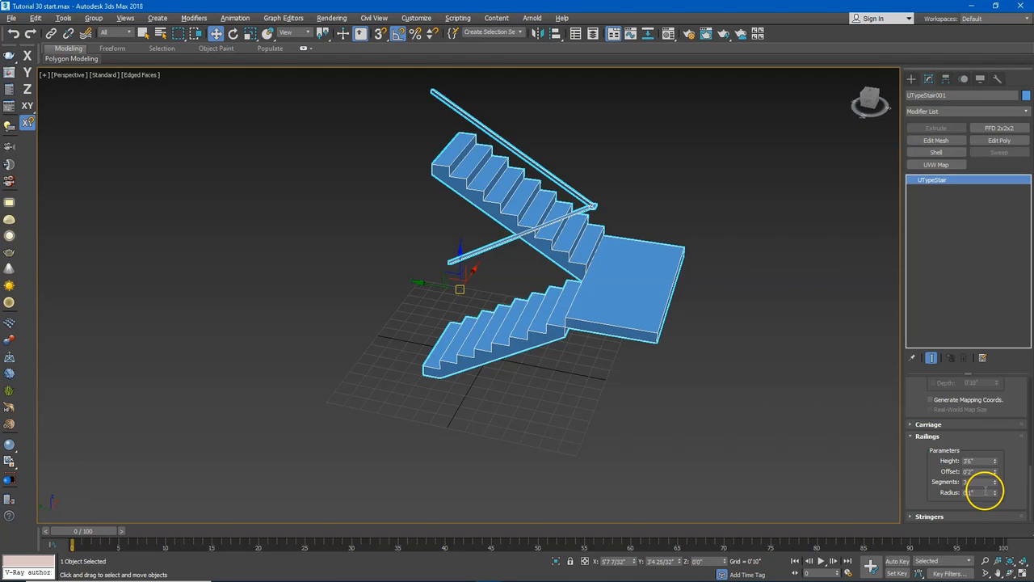
# Set the stair railing height to 3'0" and raise its segments to 32
pyautogui.click(978, 460)
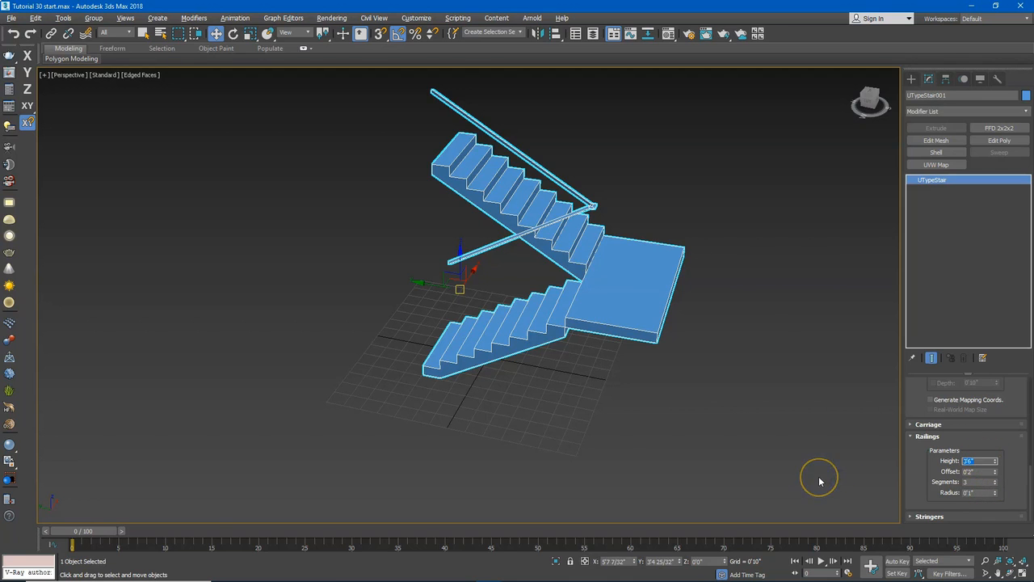
pyautogui.press('Return')
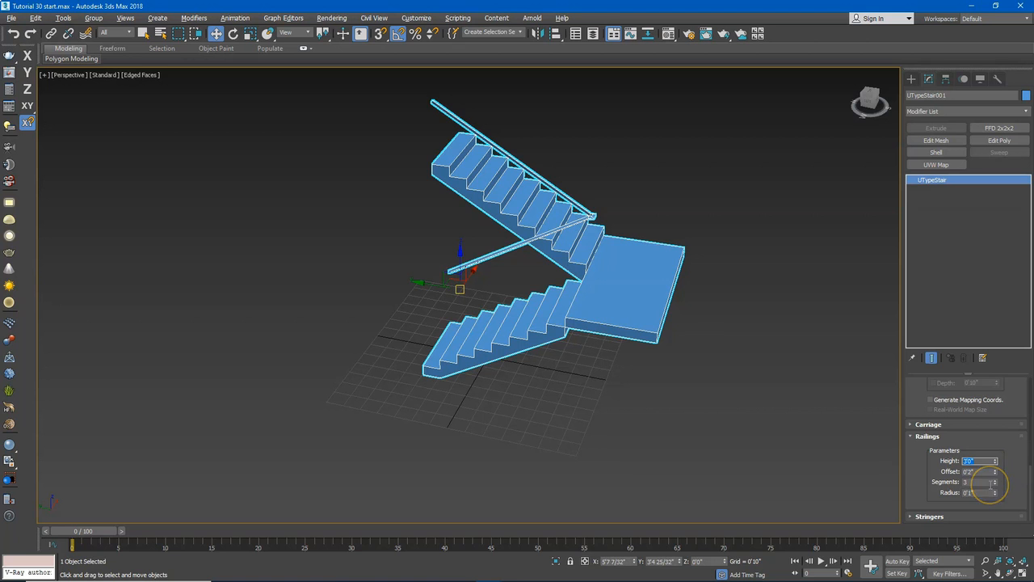
pyautogui.moveTo(996, 480); pyautogui.dragTo(995, 444)
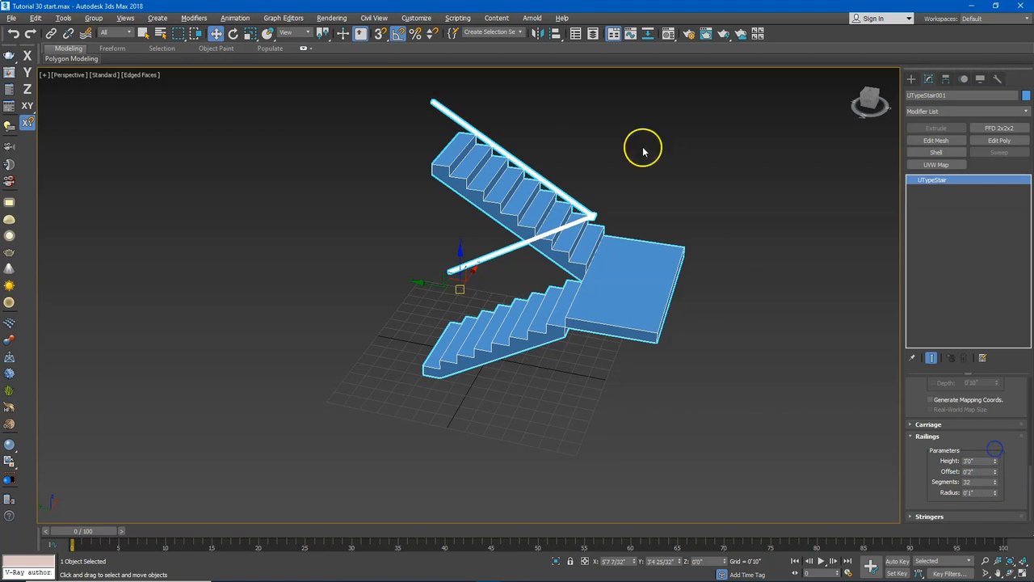
# Thicken the stair's handrail by increasing the railing radius to 0'1 7/32"
pyautogui.scroll(5, 607, 216)
pyautogui.scroll(2, 517, 214)
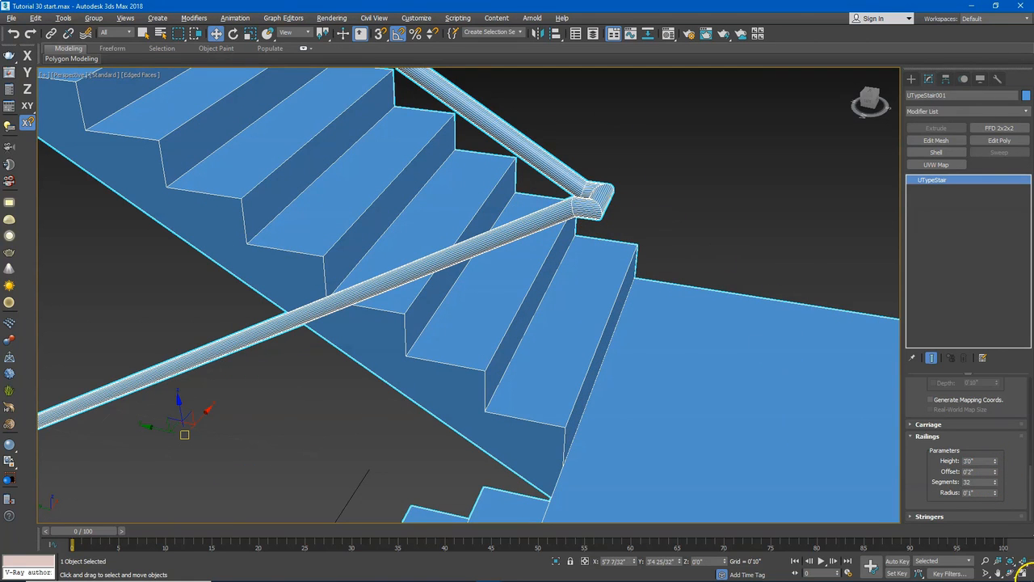
pyautogui.moveTo(994, 491); pyautogui.dragTo(992, 478)
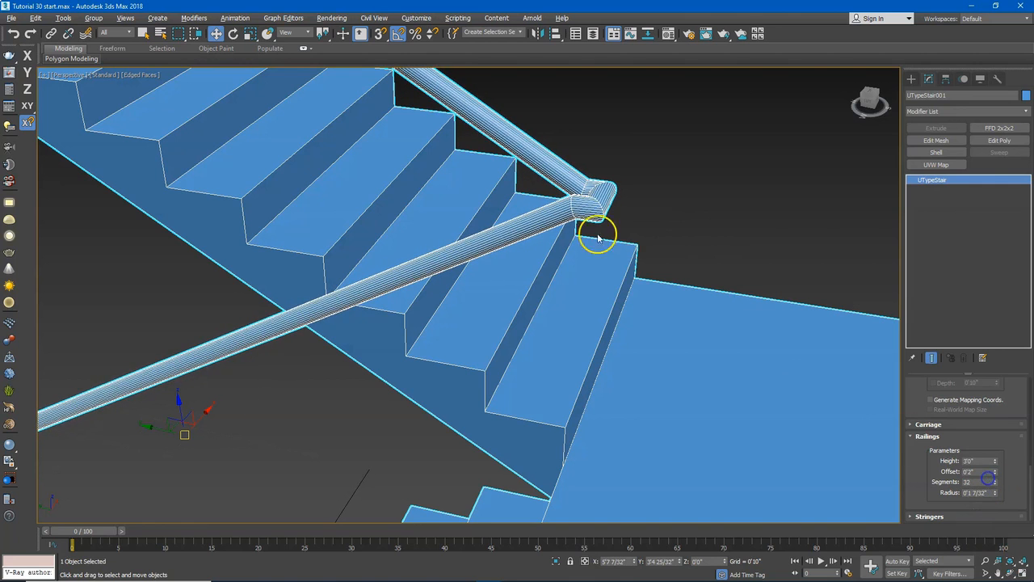
pyautogui.scroll(-6, 508, 232)
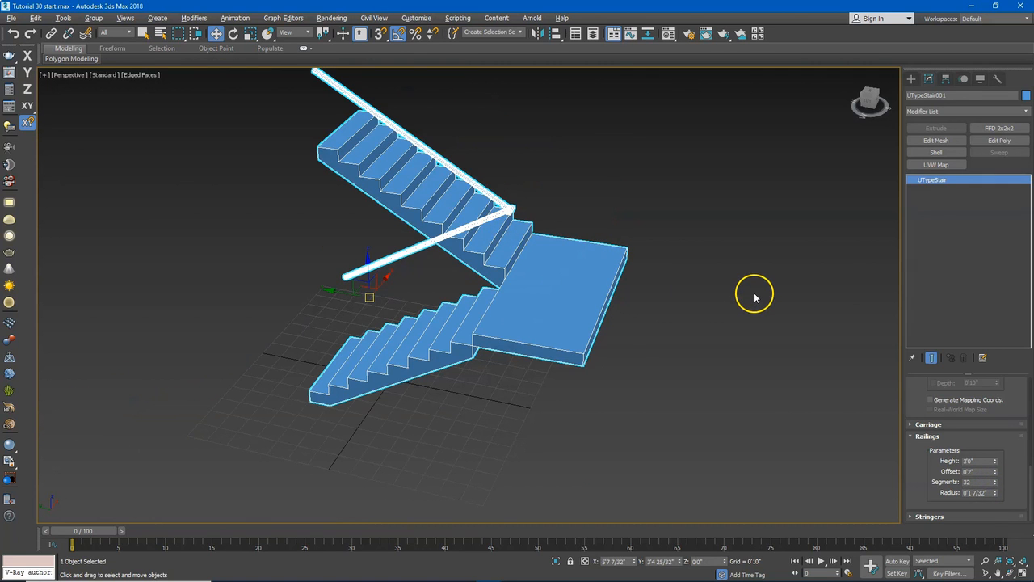